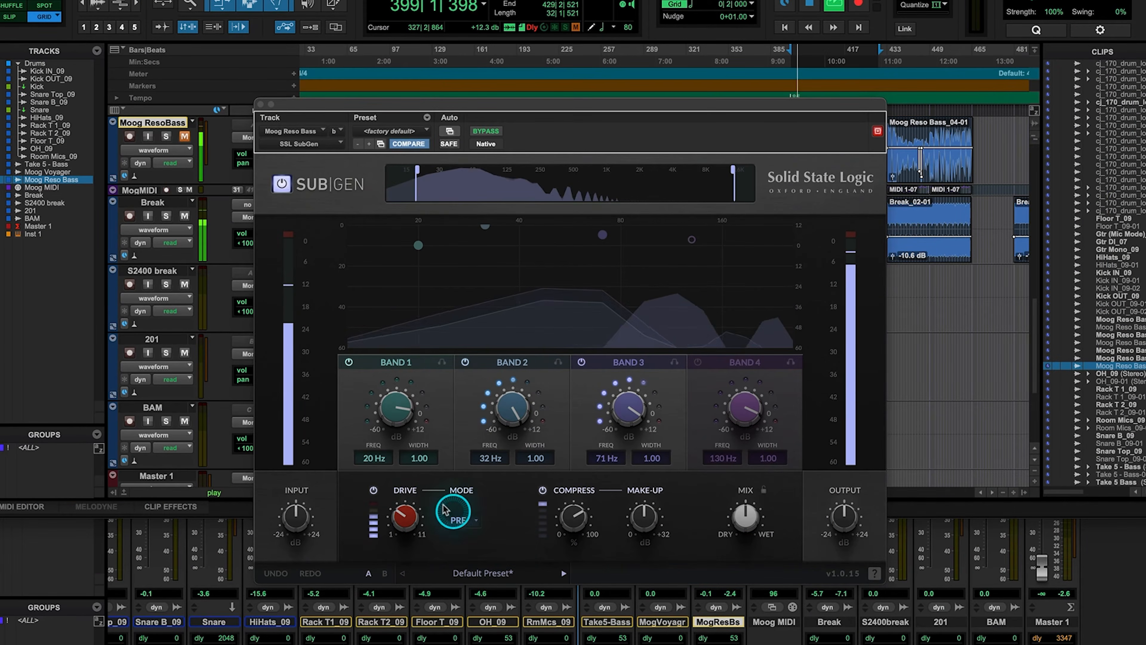
Lower the SubGen input gain on the Moog Reso Bass track to -2.0 dB
mouse_move(293, 512)
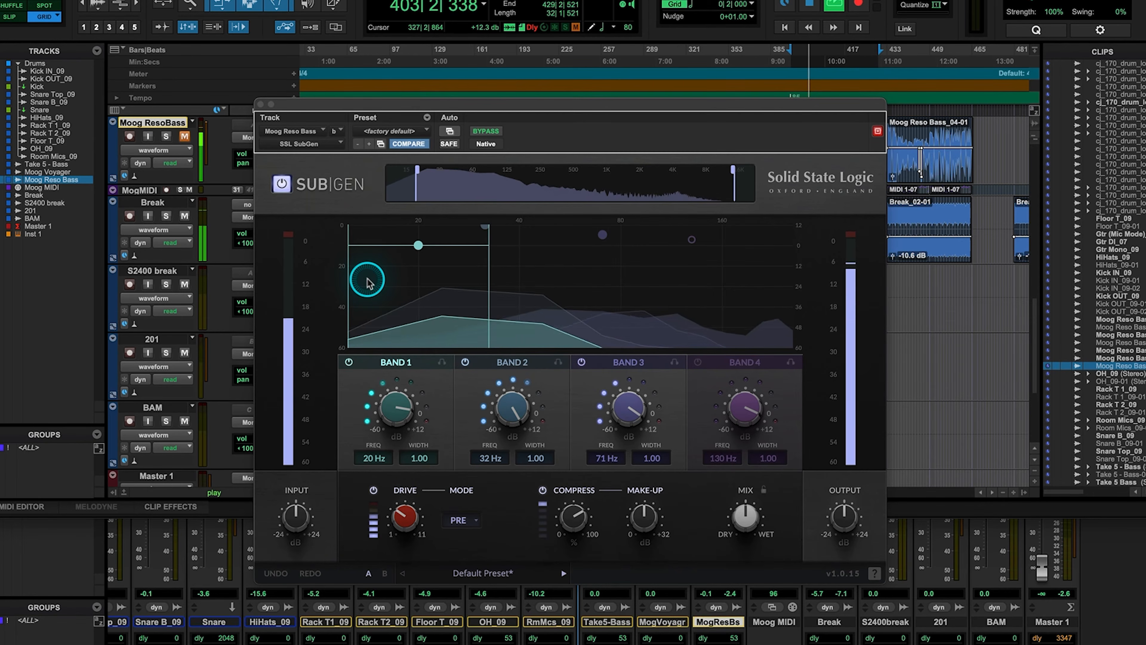
mouse_move(282, 532)
drag(282, 532, 298, 514)
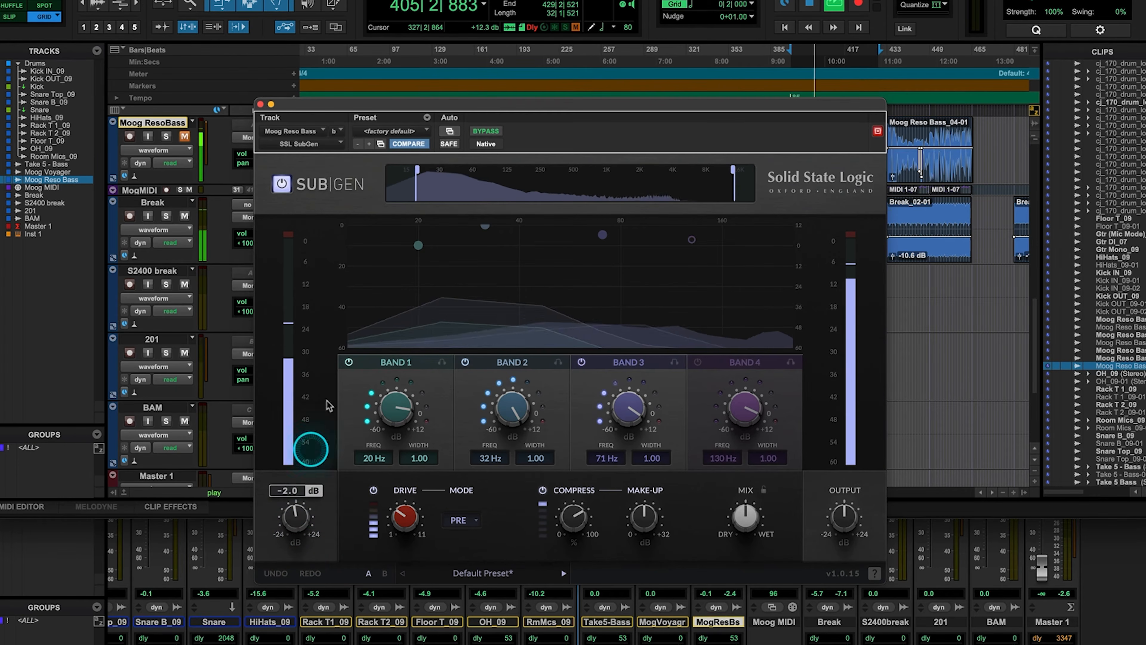
Narrow the processed frequency range by raising the low cut to about 30 Hz and lowering the high cut
mouse_move(490, 192)
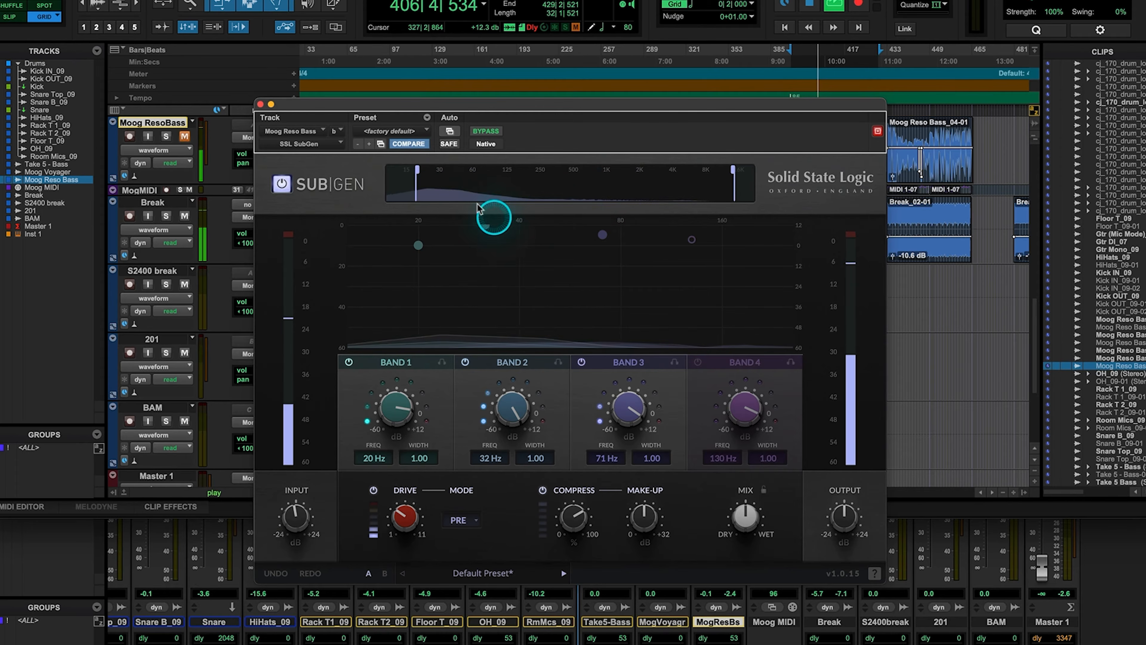
drag(424, 175, 444, 175)
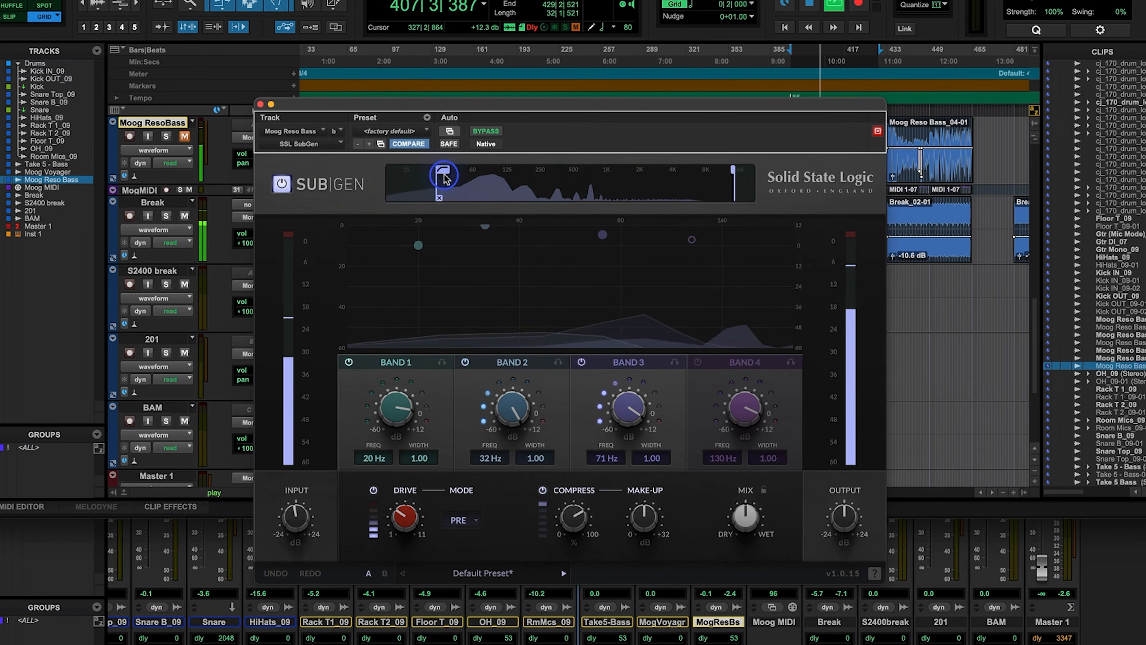
drag(734, 172, 733, 172)
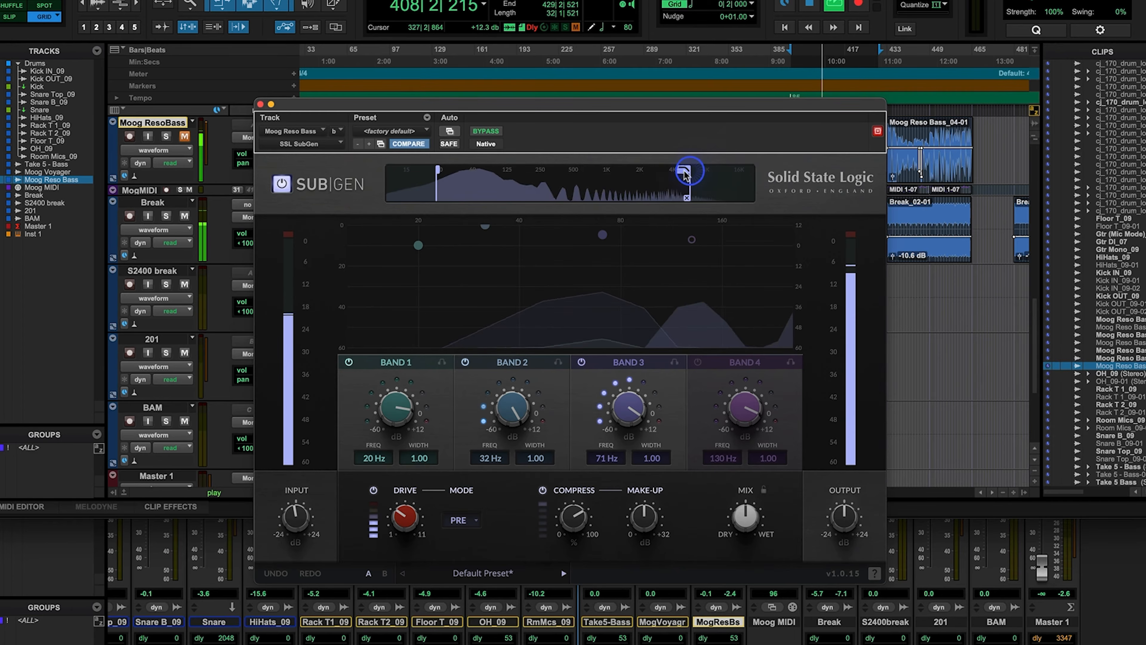
drag(648, 175, 694, 177)
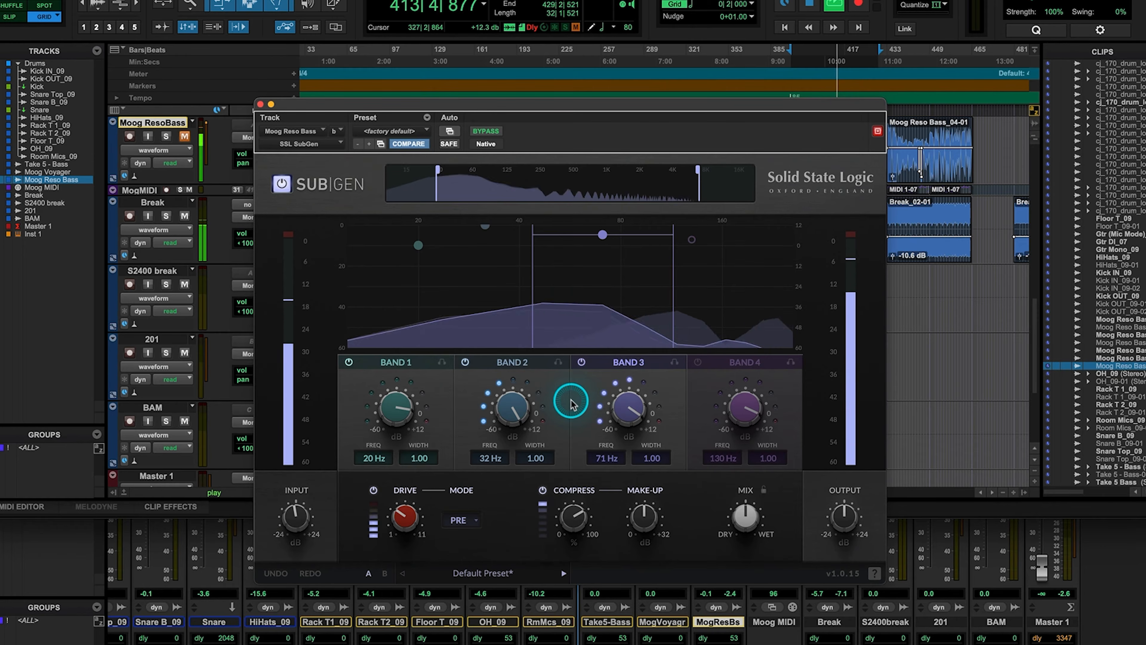
Try Band 1's level and graph node, and narrow its width to 0.71
mouse_move(392, 403)
mouse_down()
mouse_move(400, 439)
mouse_move(395, 407)
mouse_up()
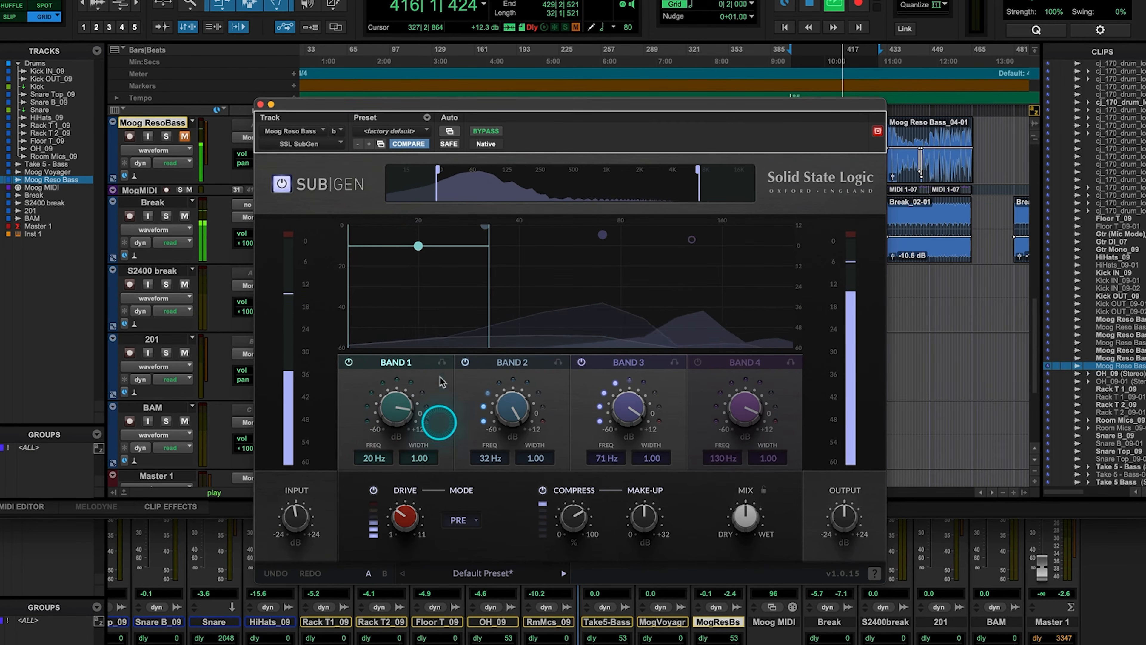
mouse_move(421, 247)
mouse_down()
mouse_move(440, 284)
mouse_move(451, 277)
mouse_move(448, 230)
mouse_move(432, 256)
mouse_move(418, 245)
mouse_up()
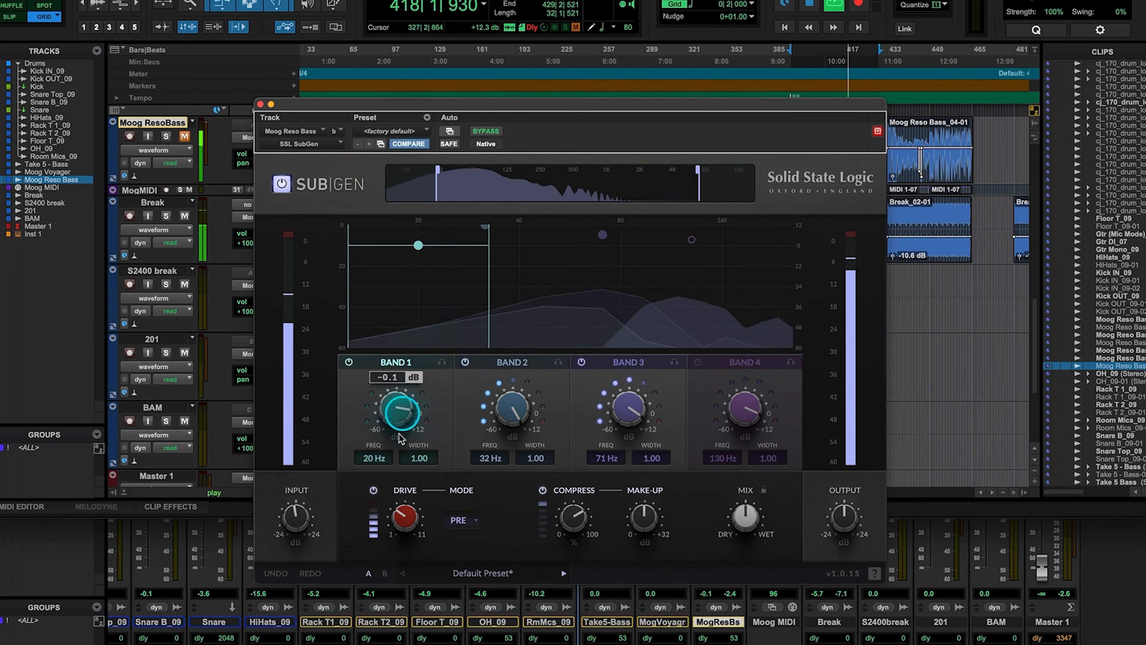
drag(420, 463, 413, 513)
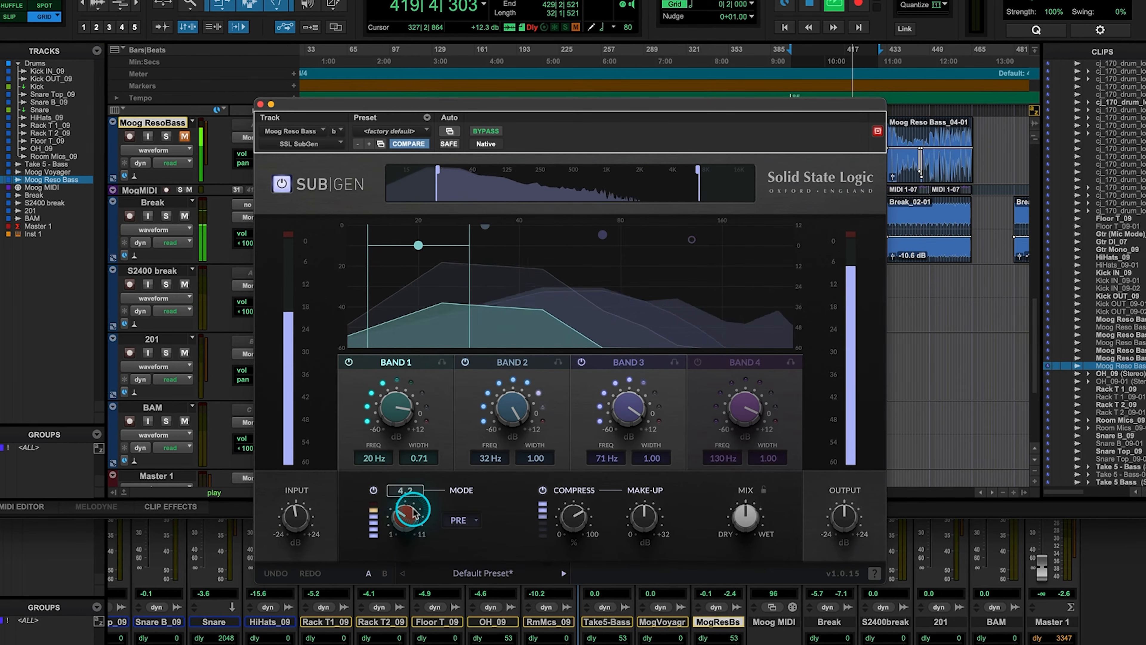
Audition Band 1 and Band 2 in solo one at a time, releasing each solo after listening
click(442, 364)
click(442, 364)
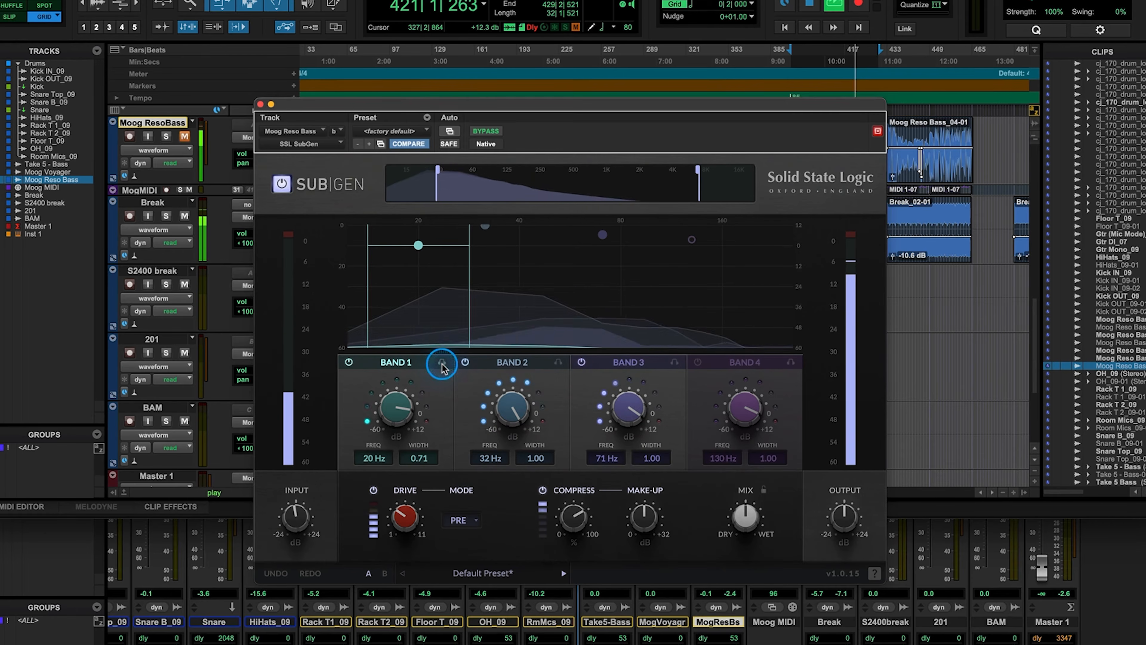
click(559, 363)
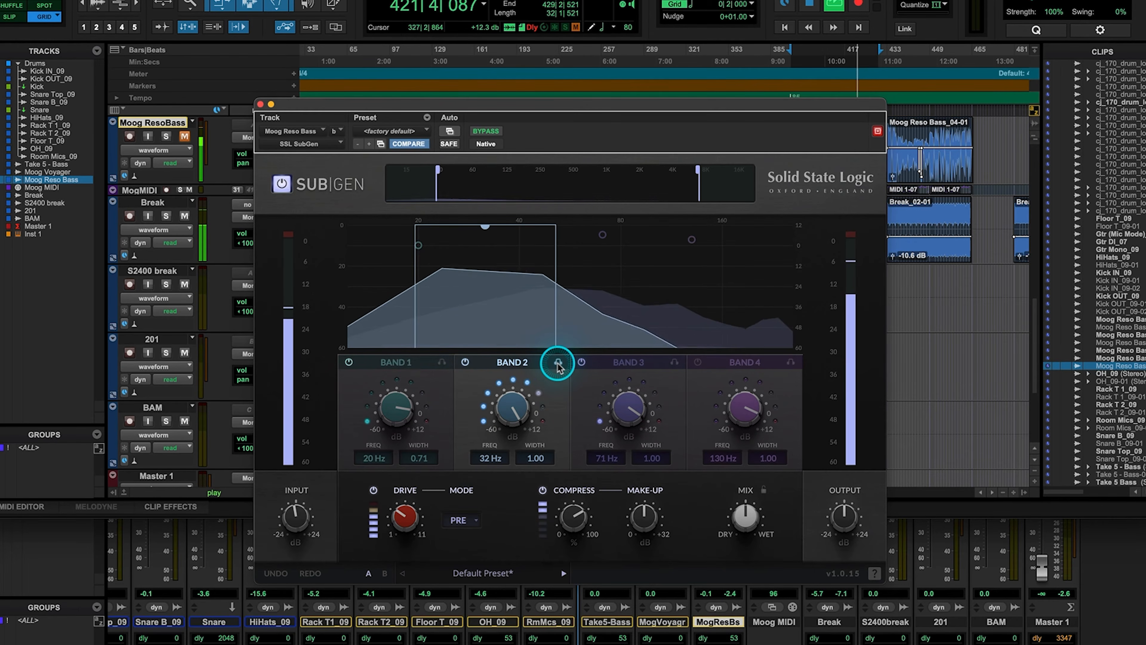
click(558, 362)
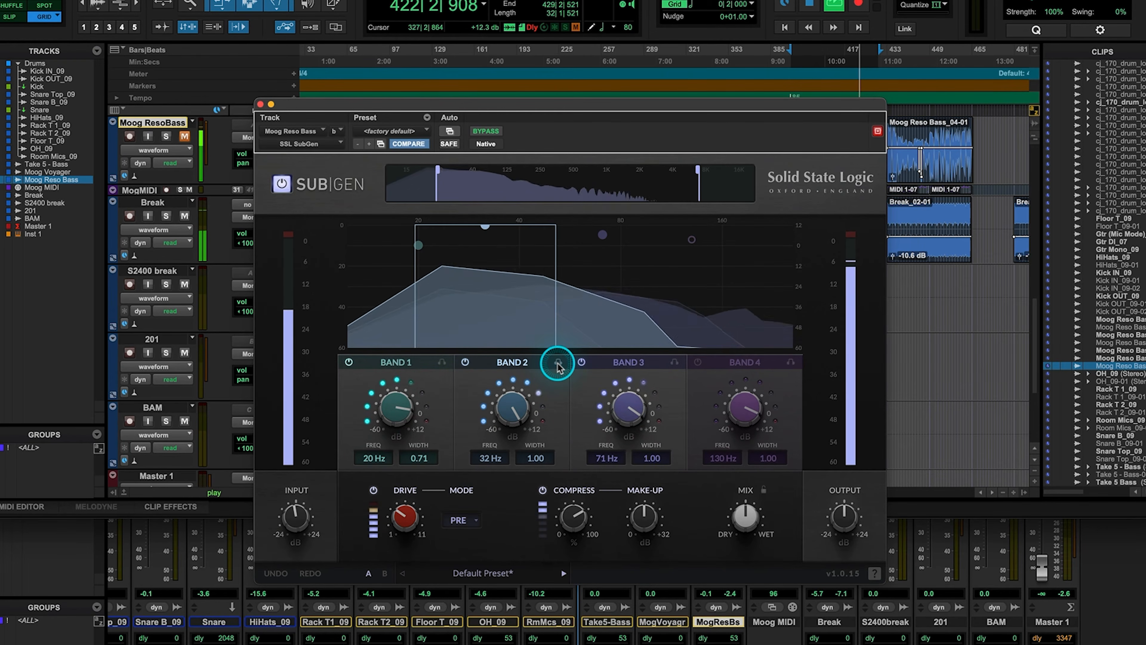
Adjust the drive amount and look through the drive modes, keeping PRE selected
drag(405, 515, 406, 482)
click(459, 519)
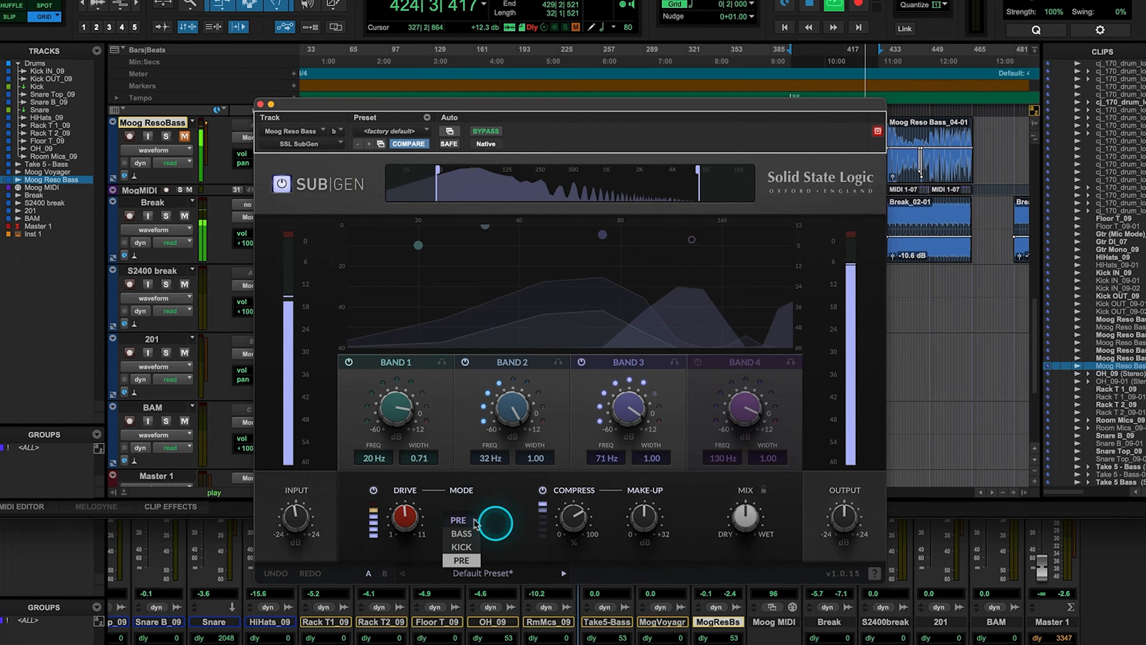
drag(404, 516, 467, 511)
Raise the compression amount and set the make-up gain to about 14.9 dB
mouse_move(576, 523)
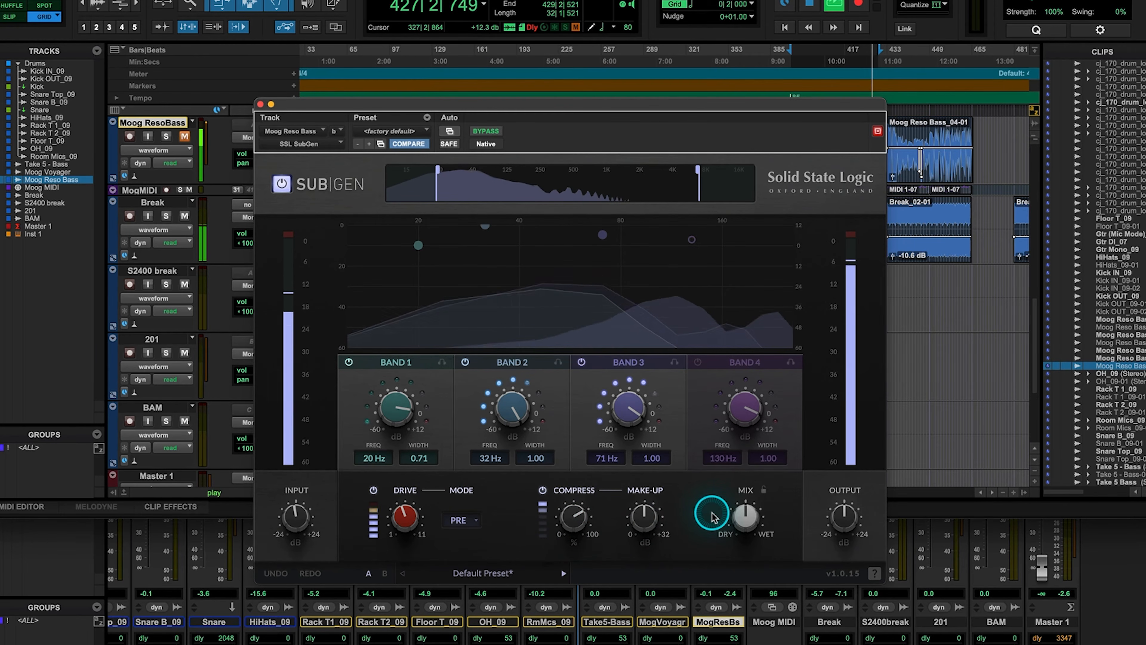
drag(573, 519, 572, 497)
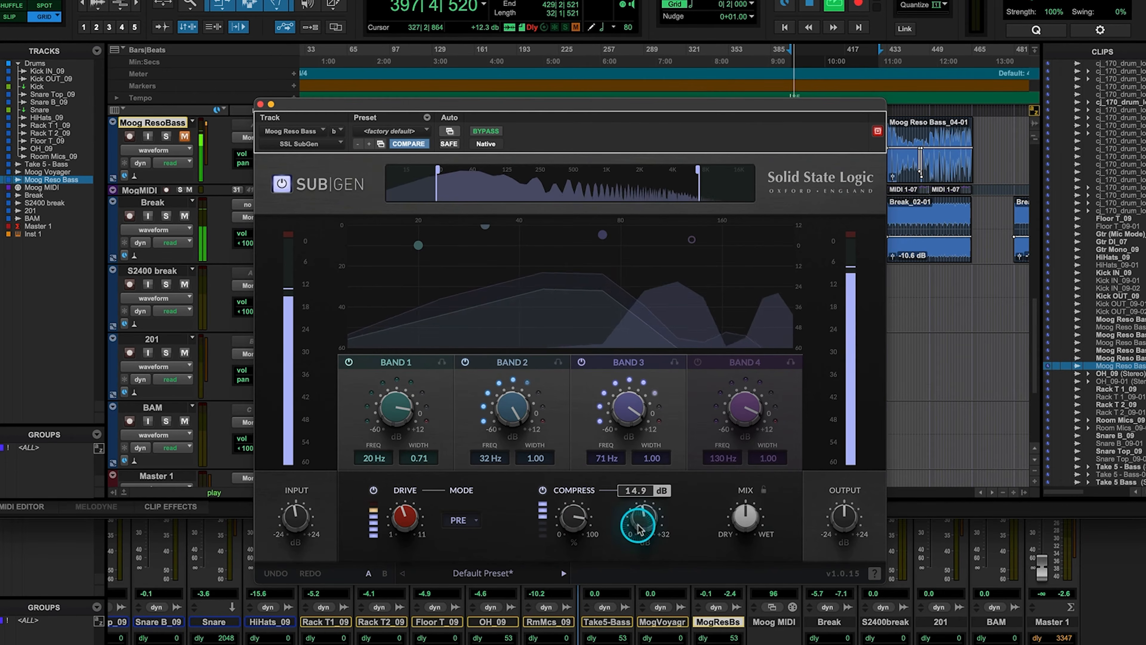
Adjust the dry/wet mix around its midpoint and the output level of SubGen
drag(750, 517, 720, 480)
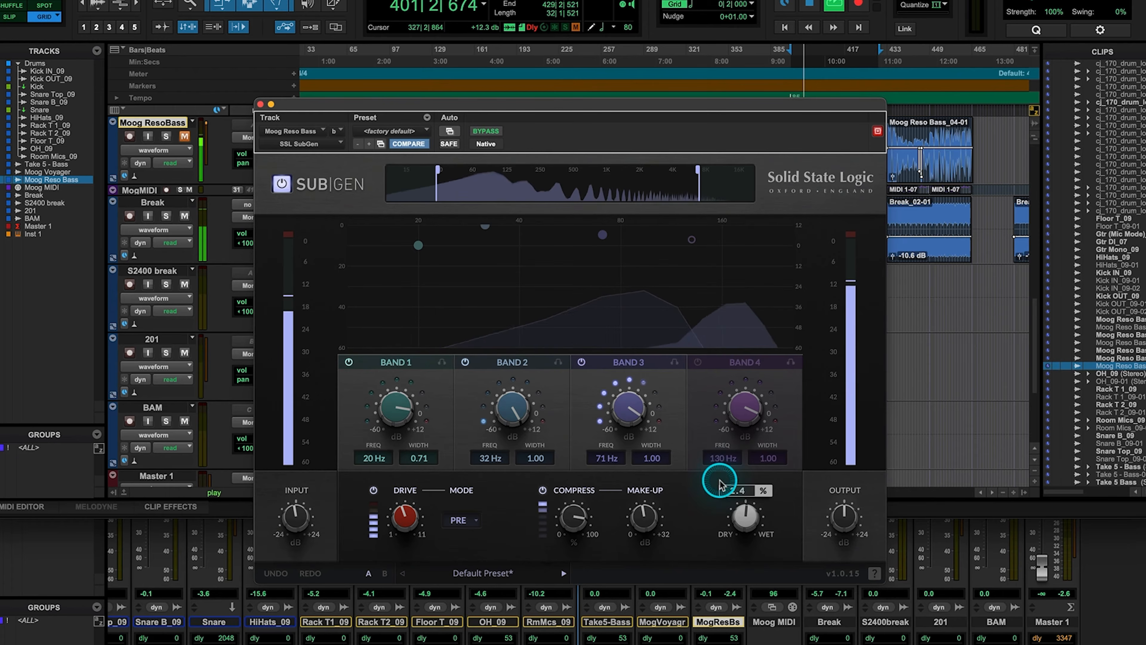
mouse_move(742, 530)
mouse_down()
mouse_move(742, 408)
mouse_move(747, 520)
mouse_up()
drag(841, 523, 843, 540)
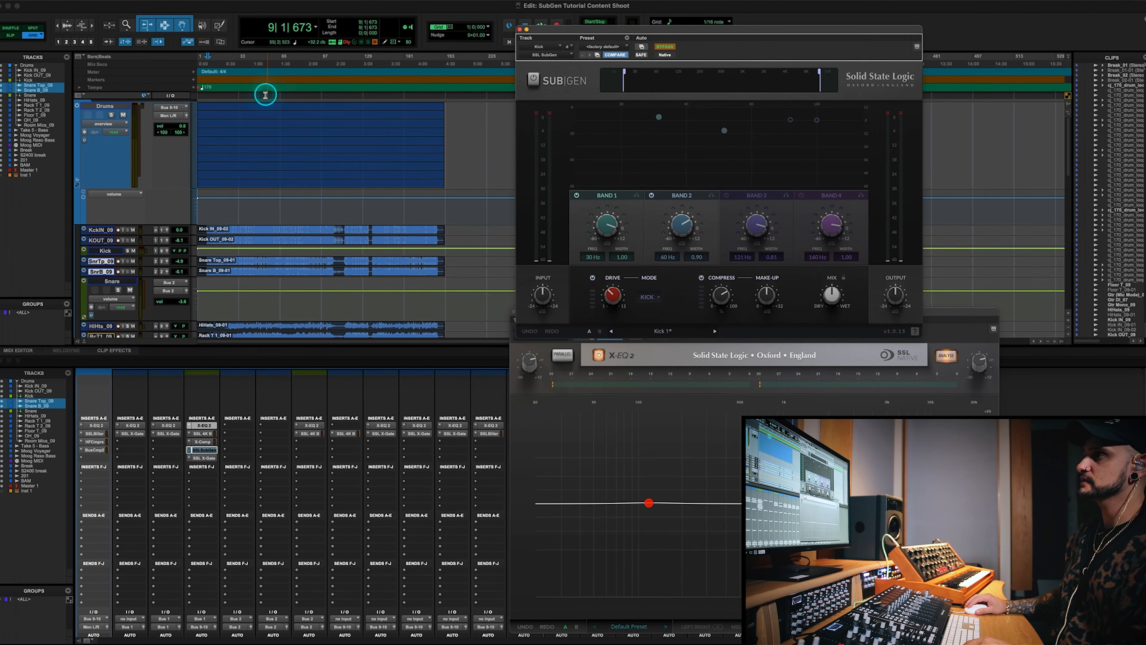
Play the drums from bar 26 and enable SubGen on the Kick track
click(229, 66)
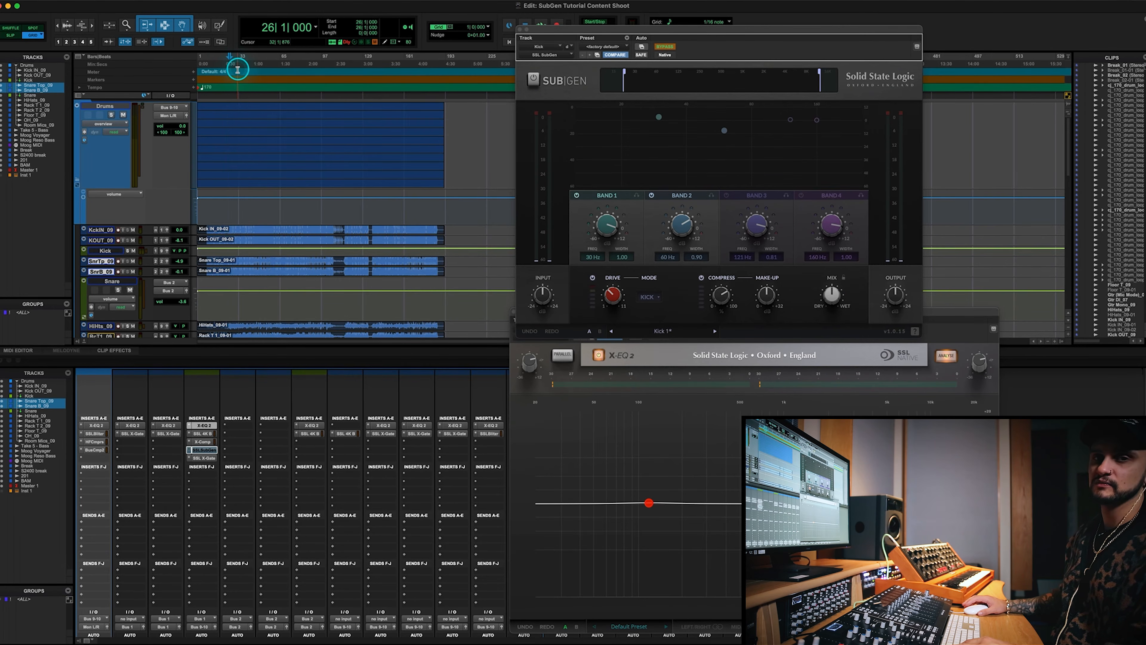
key(space)
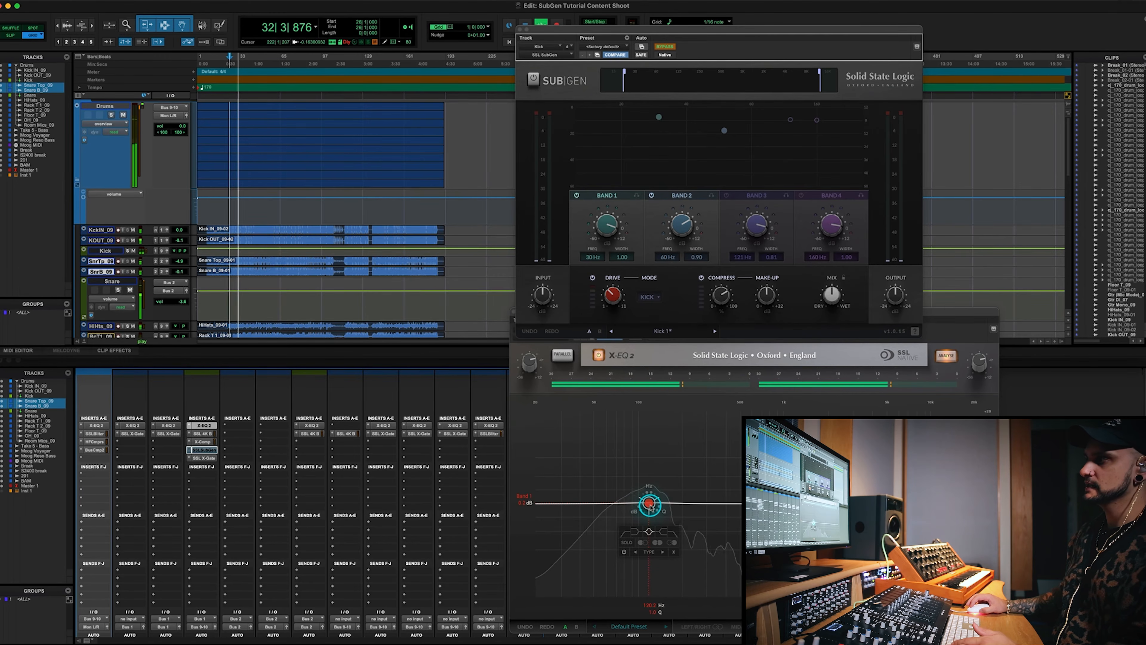
mouse_move(678, 234)
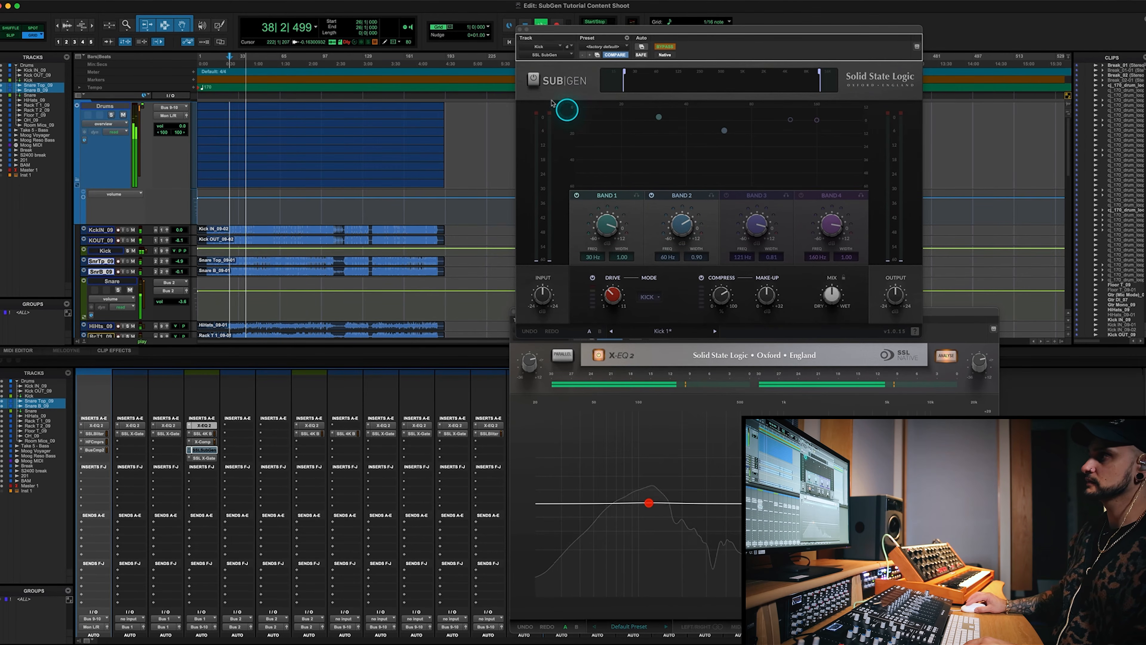
click(534, 80)
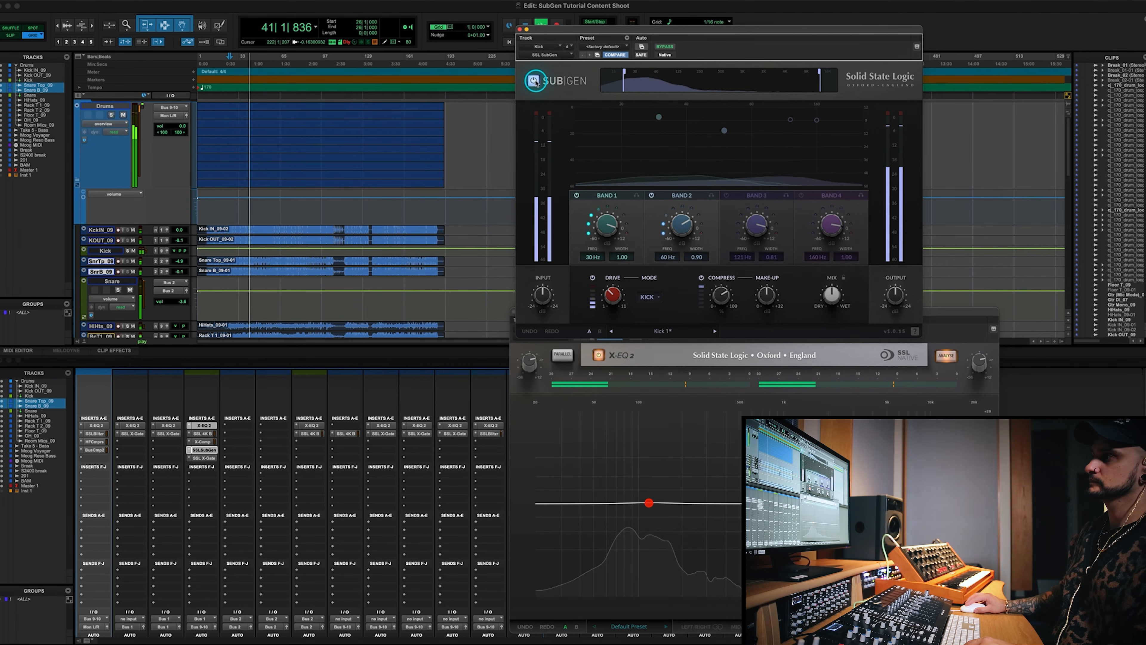
Audition the kick's SubGen mix at 100% wet and bring it back to a slightly wetter than even blend
click(829, 293)
drag(829, 294, 813, 226)
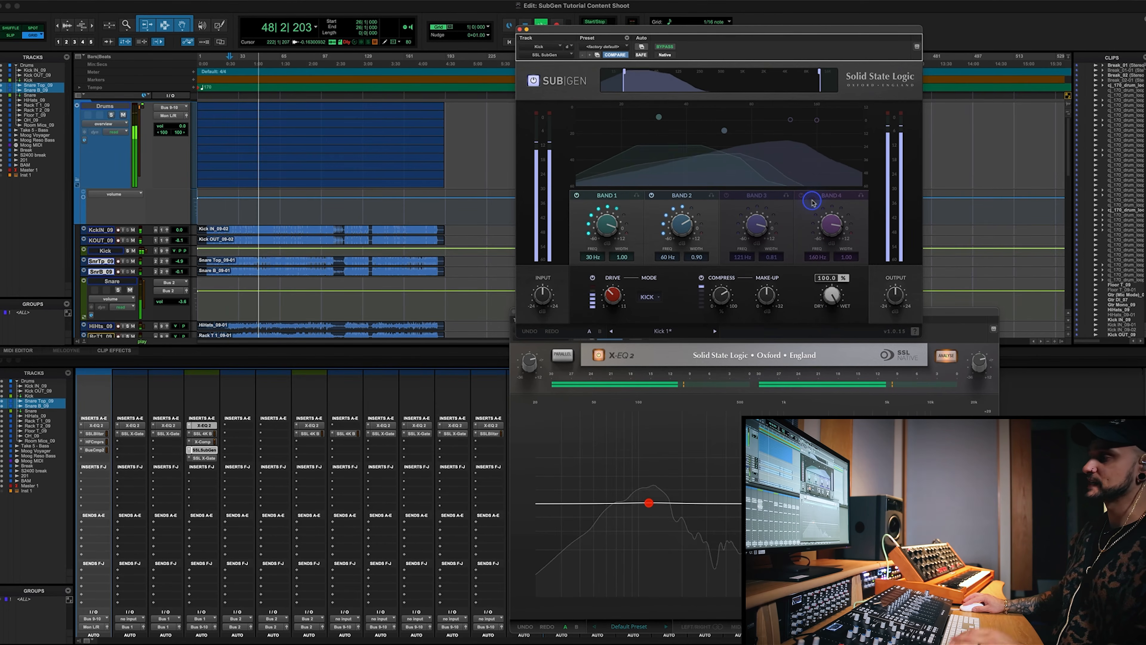
drag(812, 217, 814, 267)
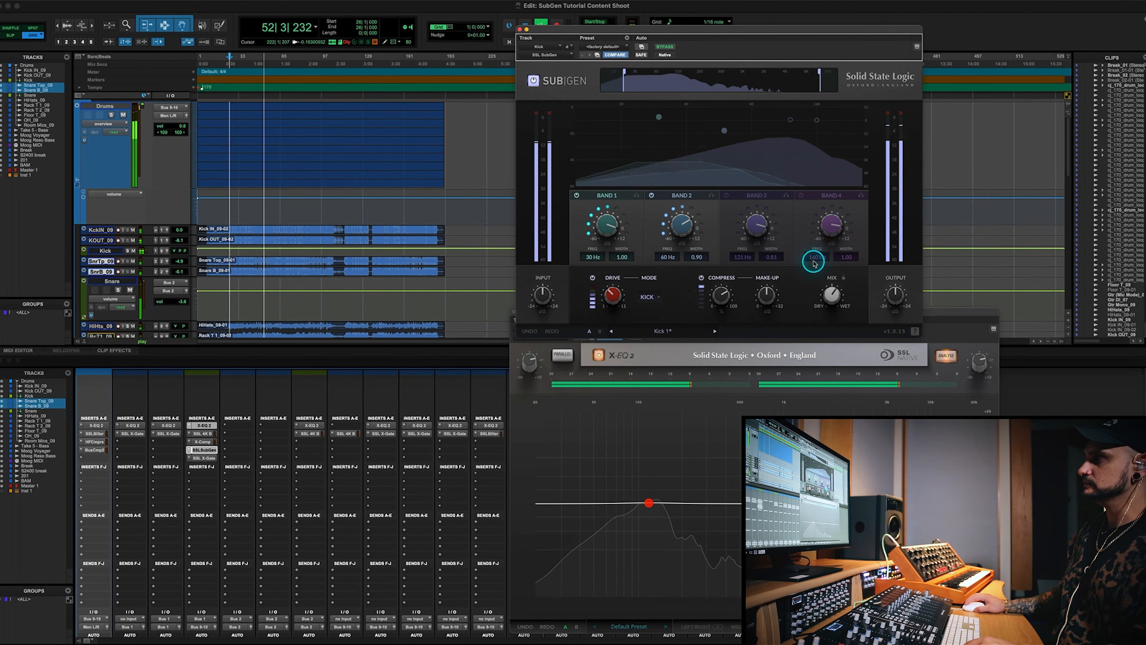
Compare the kick with SubGen bypassed and re-enabled, and stop playback
click(539, 84)
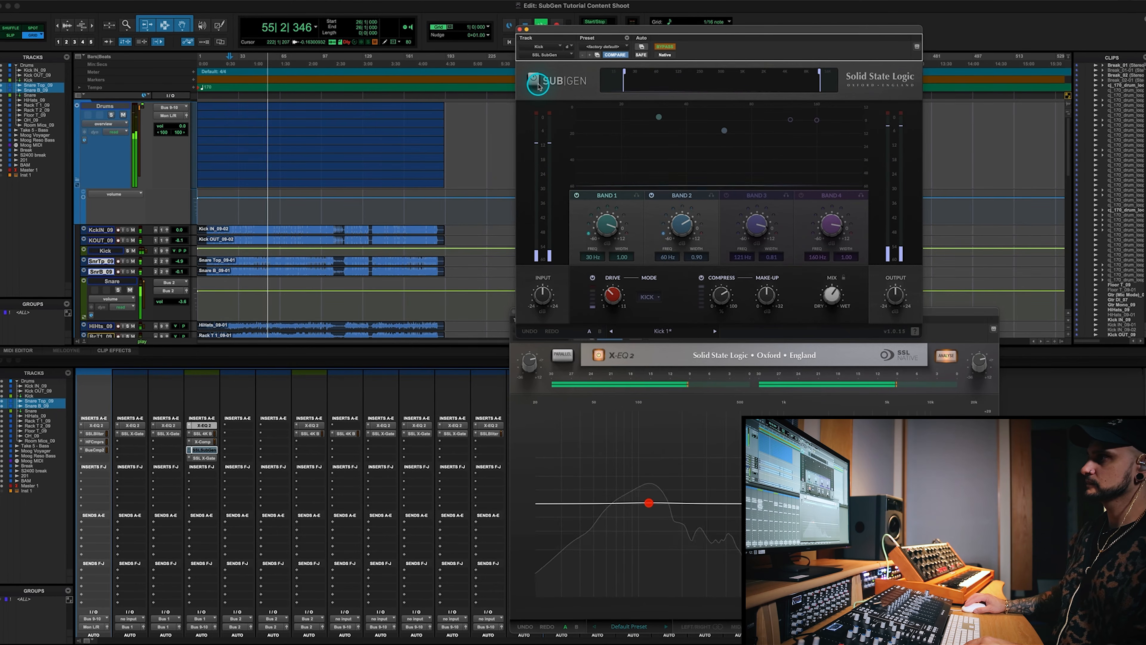
click(535, 84)
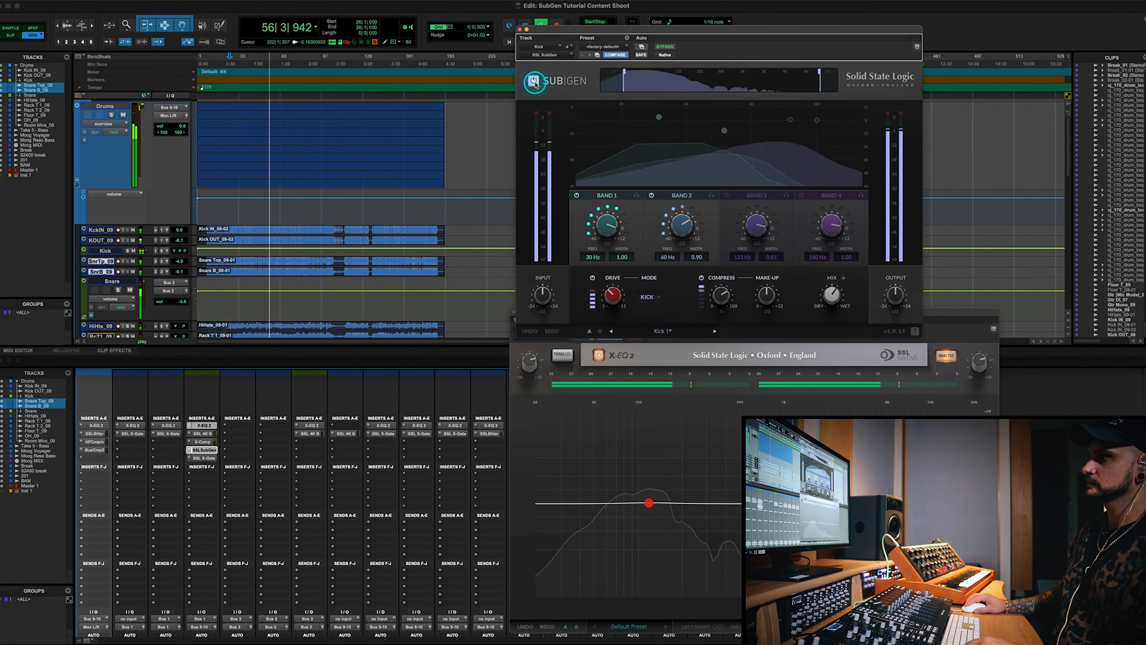
key(space)
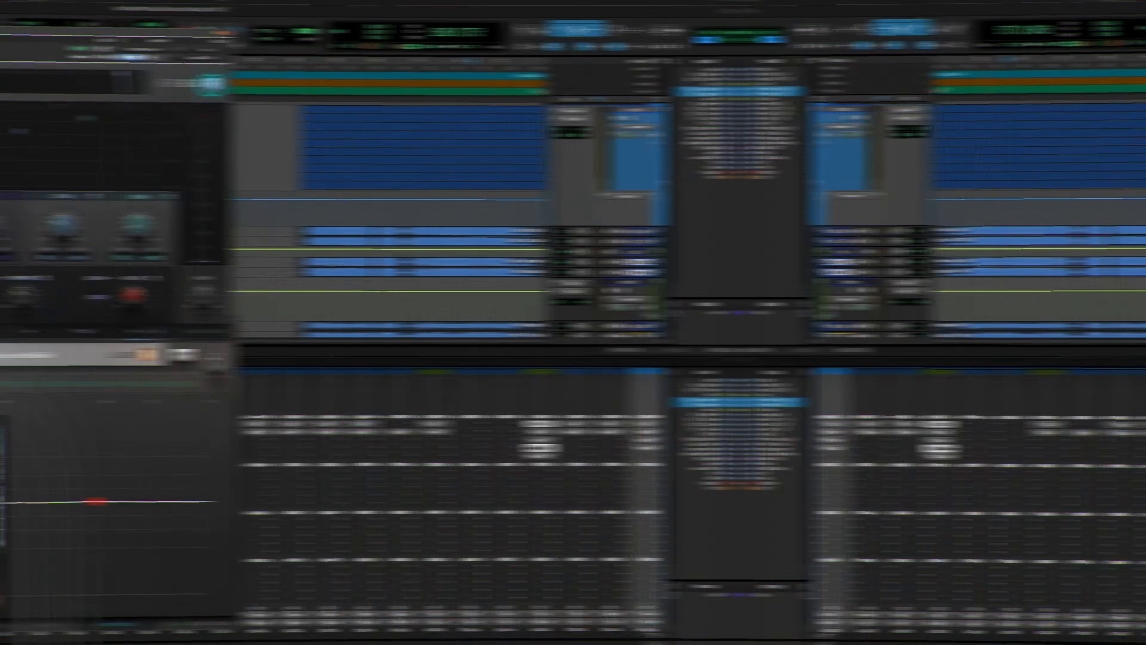
Open the X-EQ 2 analyser on the Moog Voyager track to examine the synth's frequency spectrum
click(596, 425)
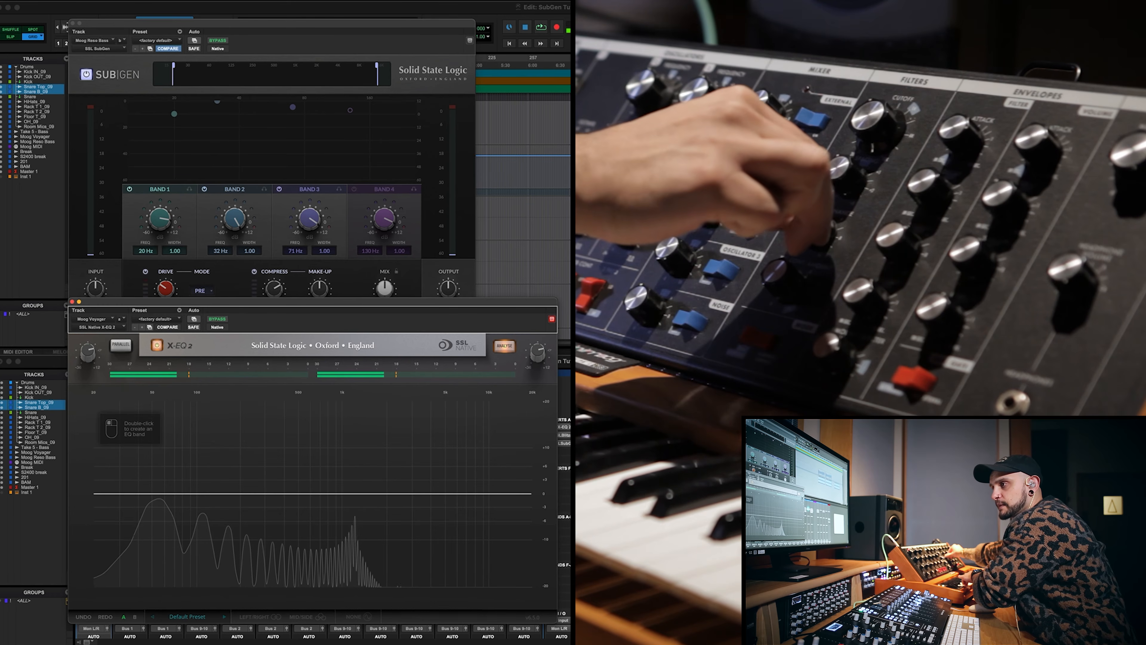
click(596, 426)
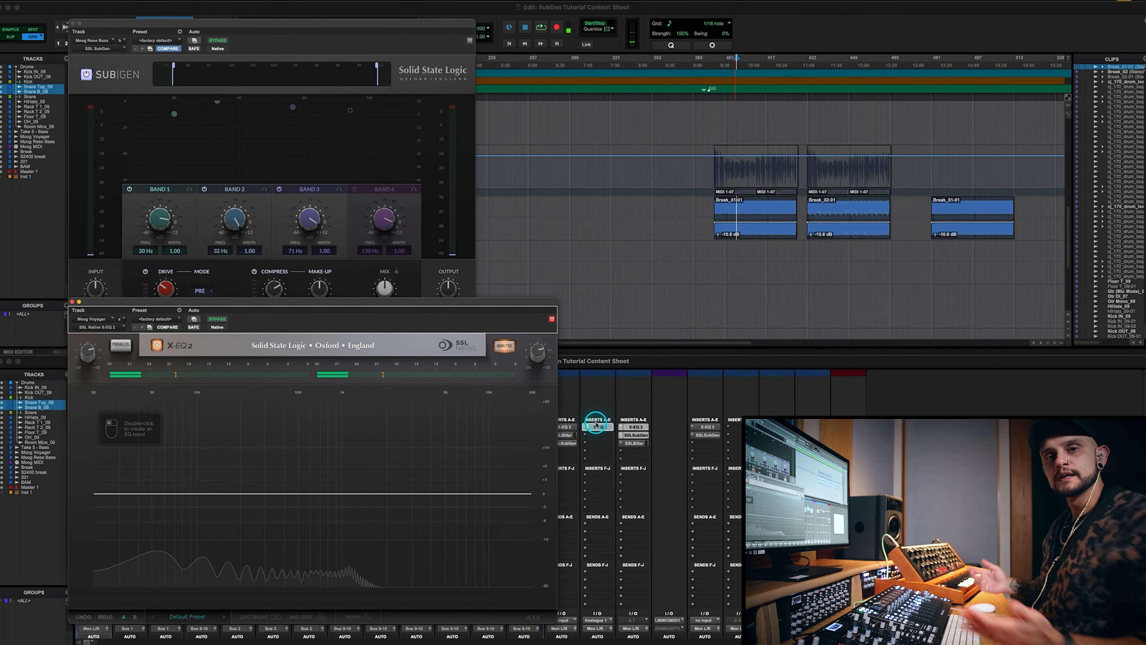
click(328, 225)
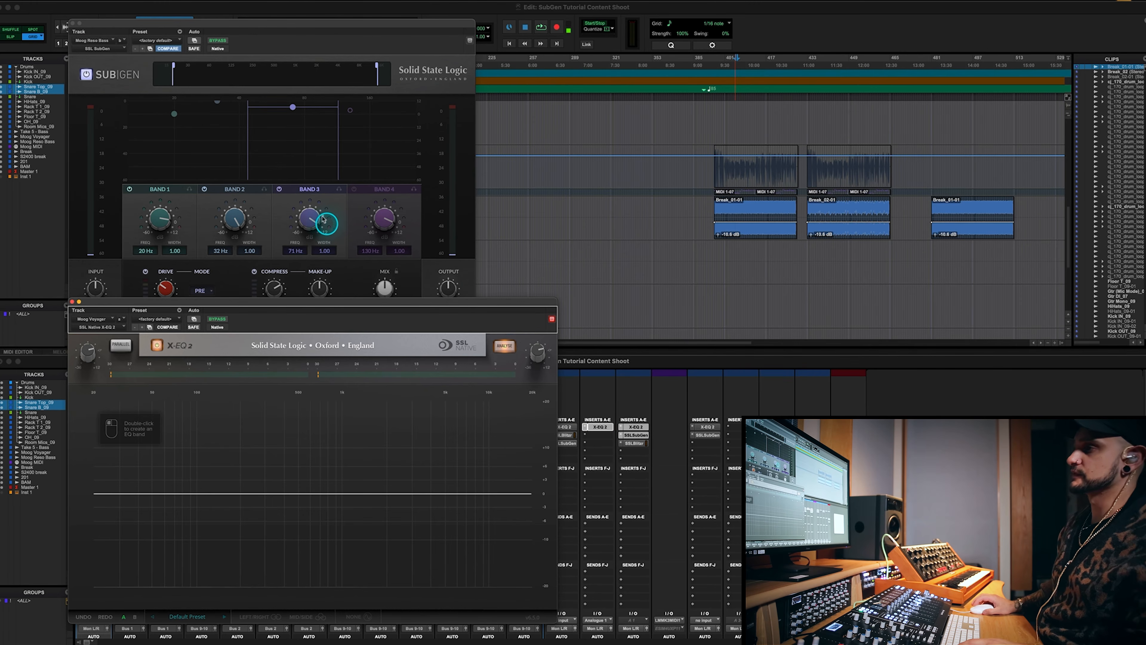
Open X-EQ 2 on the Moog Reso Bass track and play from the start of the first Break clip
click(623, 425)
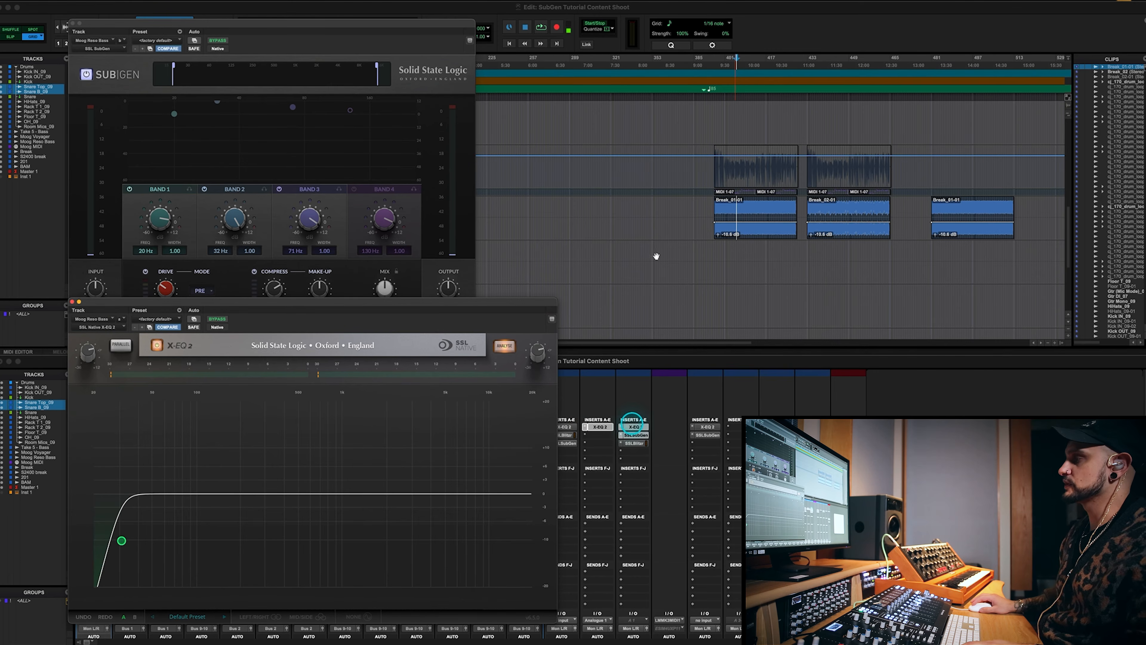
click(738, 199)
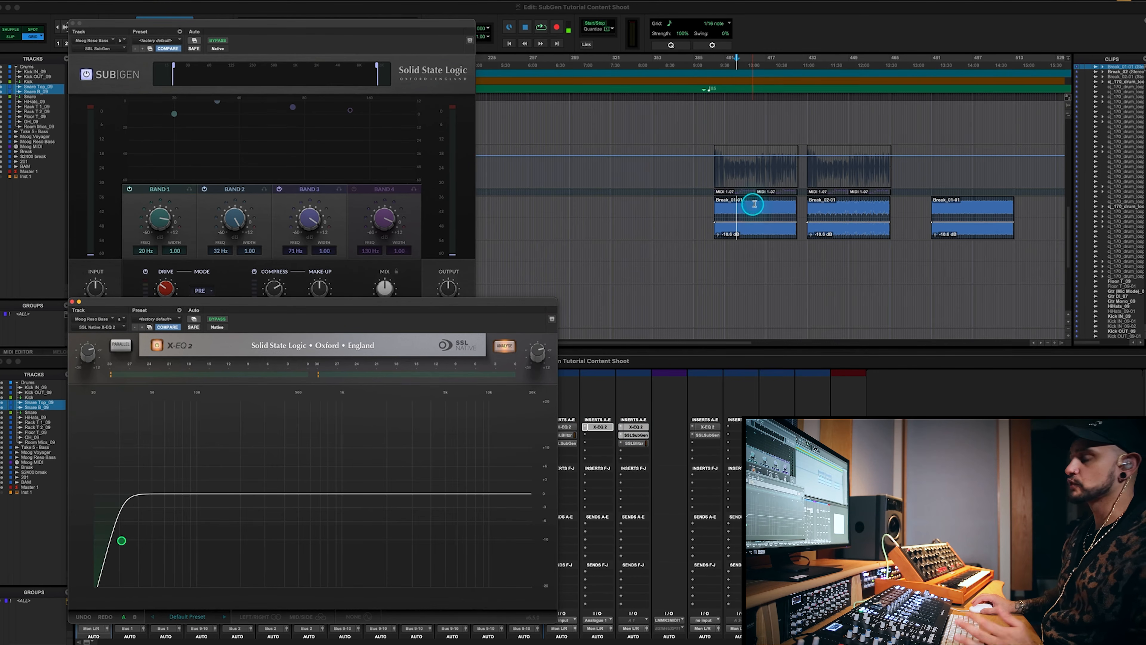
click(713, 61)
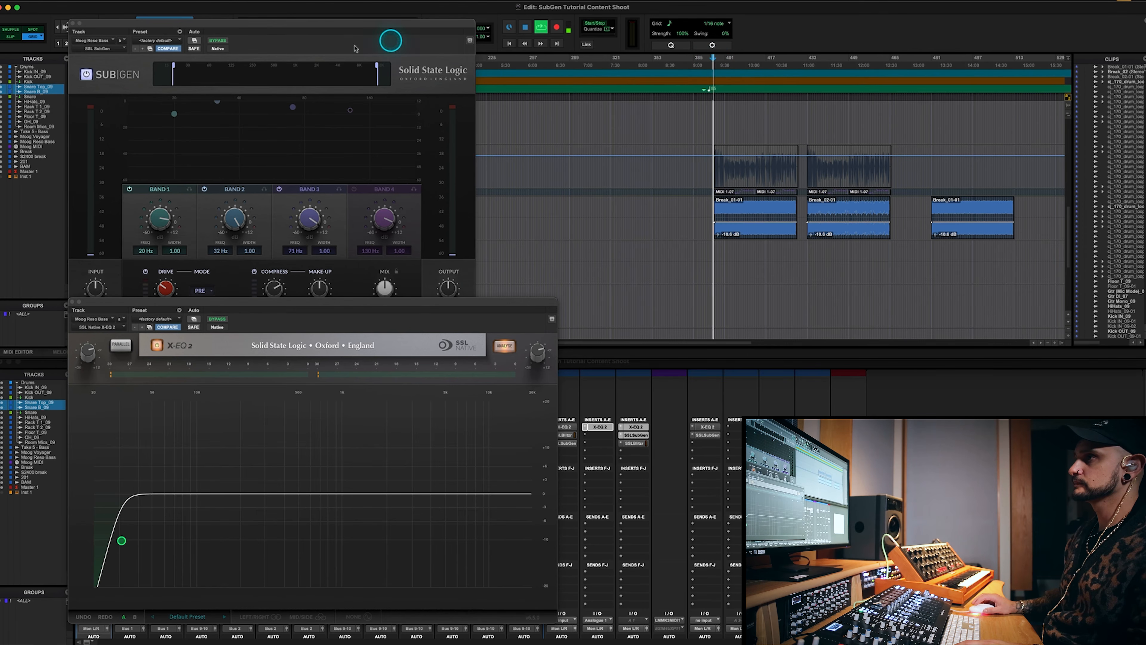
key(space)
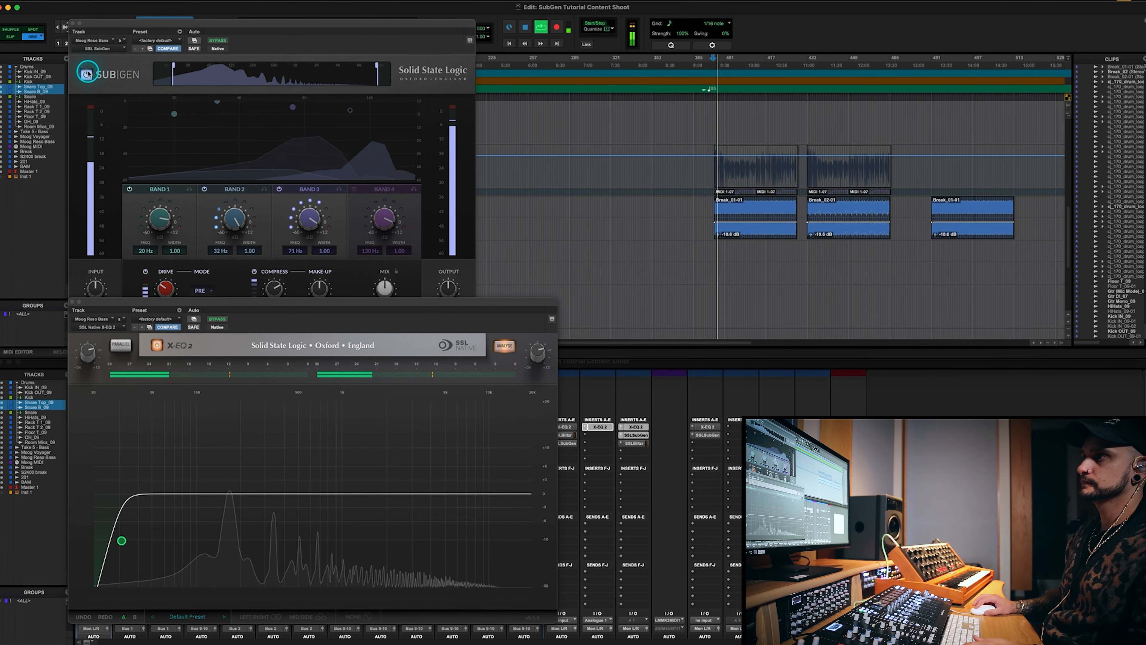
Compare the Moog Reso Bass spectrum with SubGen bypassed and re-enabled, and stop playback
click(87, 74)
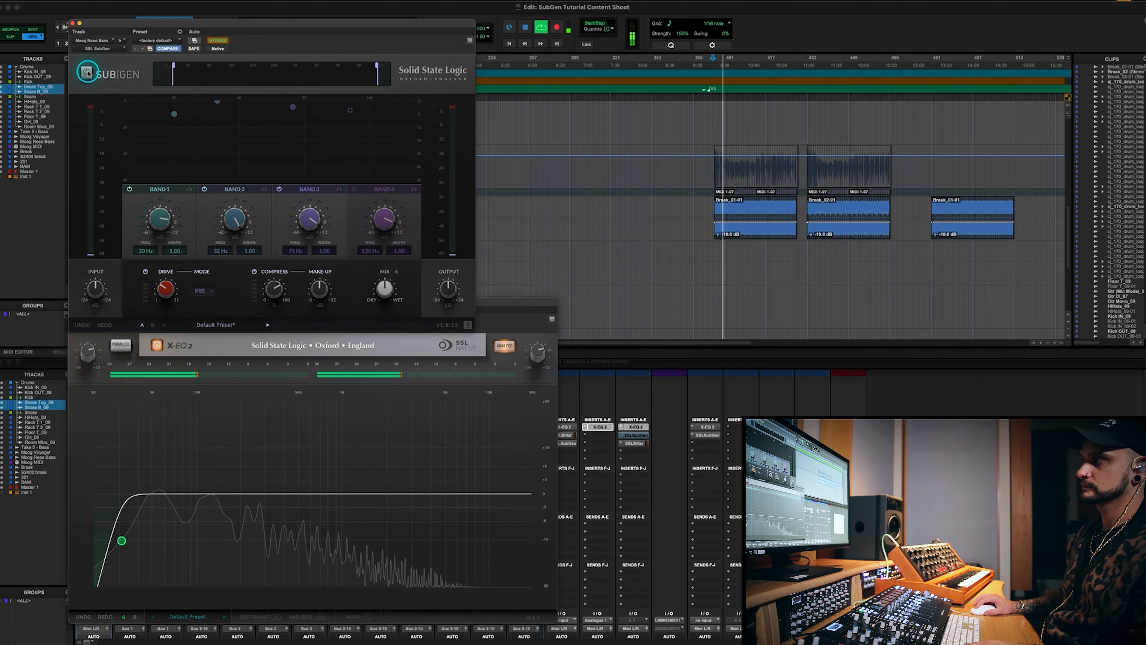
click(88, 73)
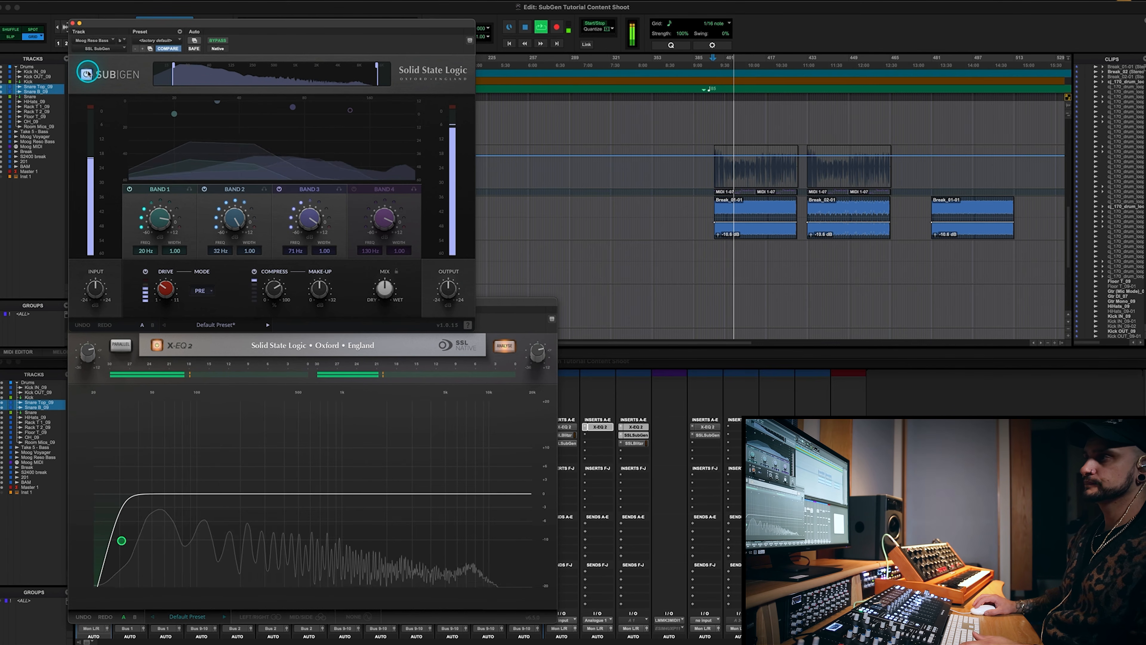
key(space)
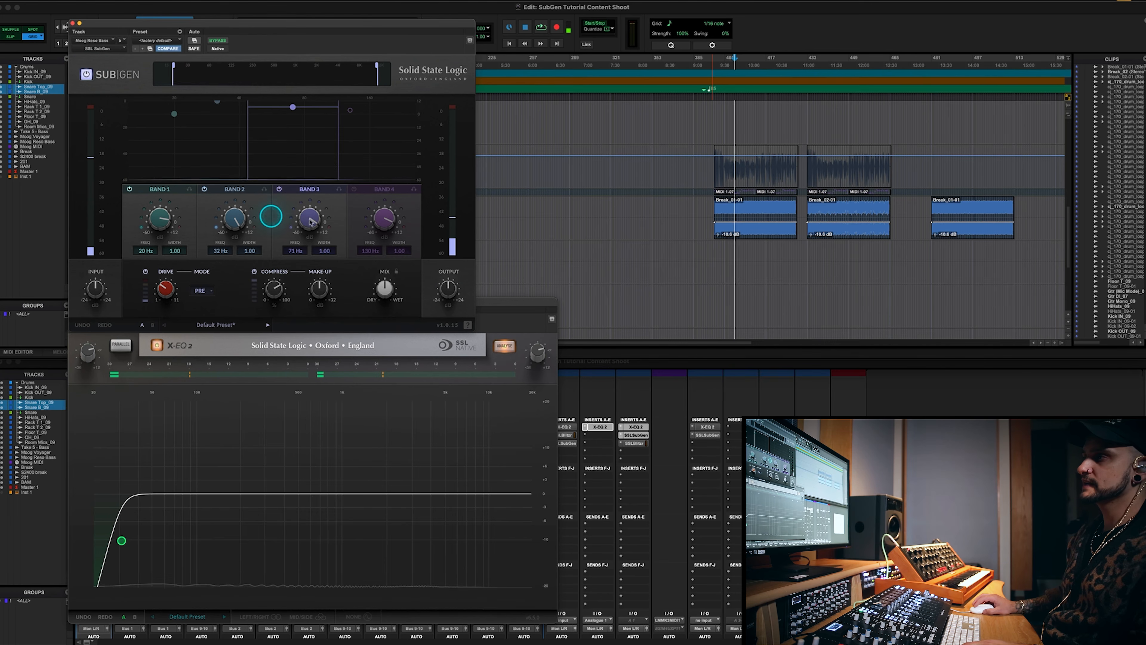
mouse_move(320, 200)
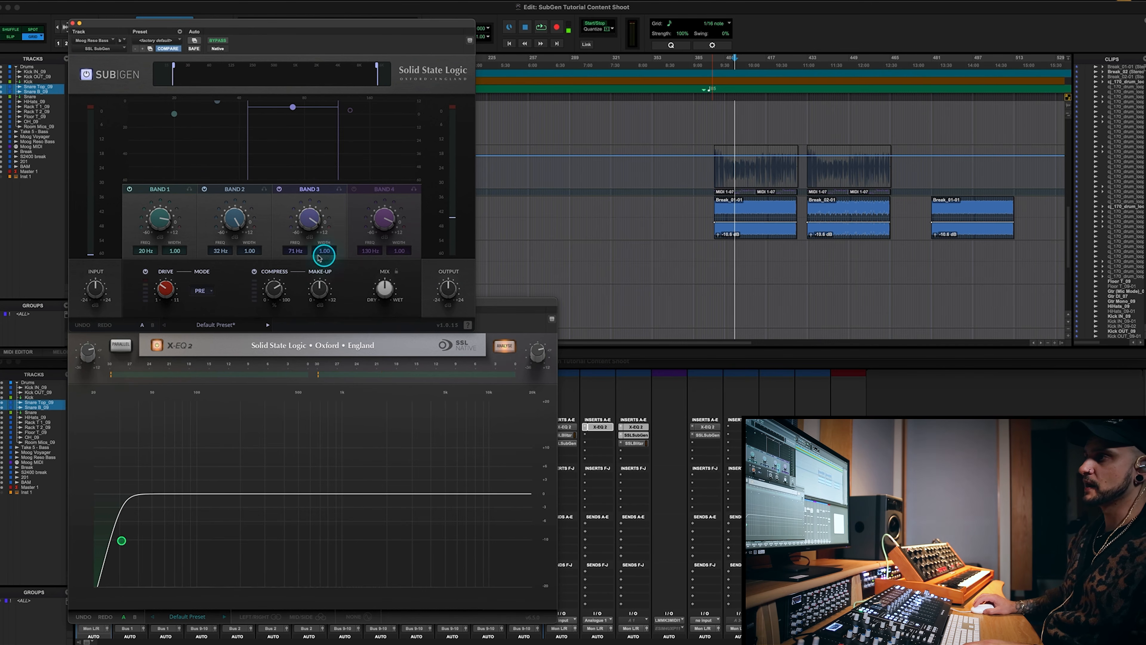